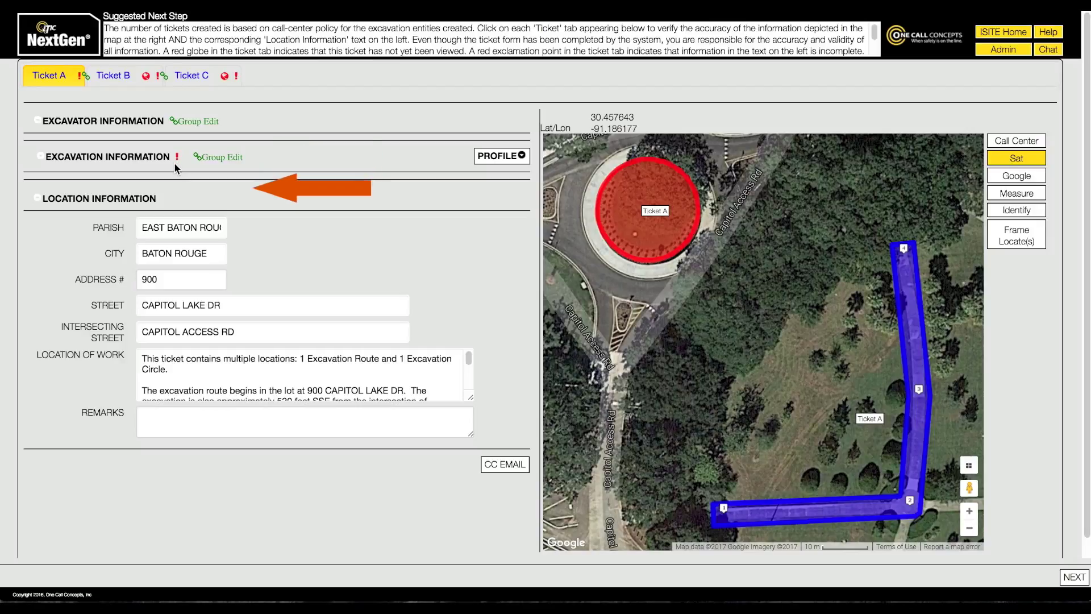
Expand Ticket A's Excavation Information section to show its fields
click(153, 156)
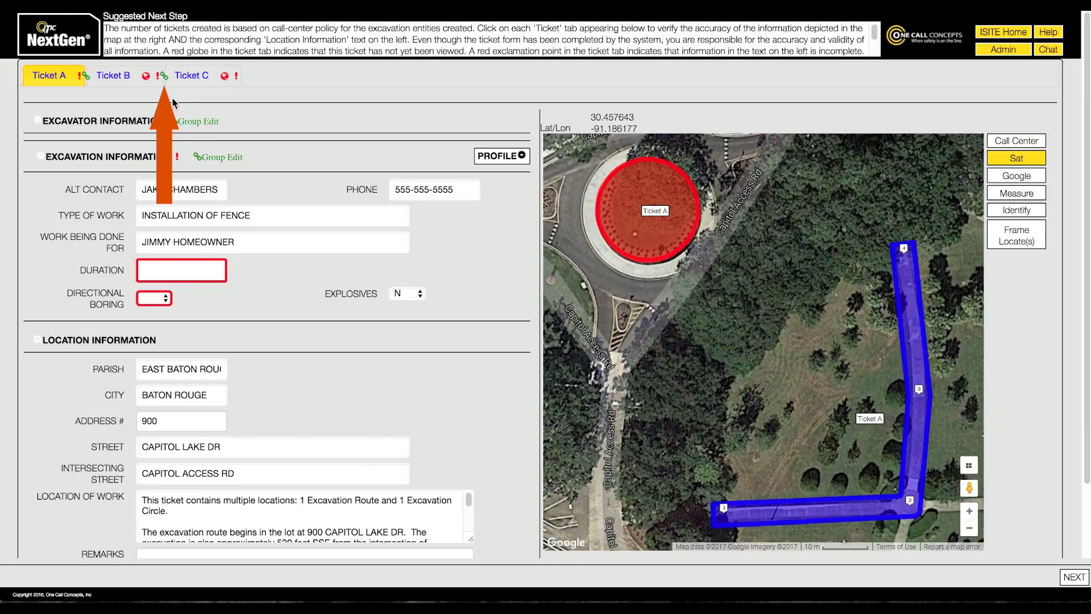
Replace Ticket A's Work Being Done For with 'North Central Positronics'
click(195, 124)
click(195, 124)
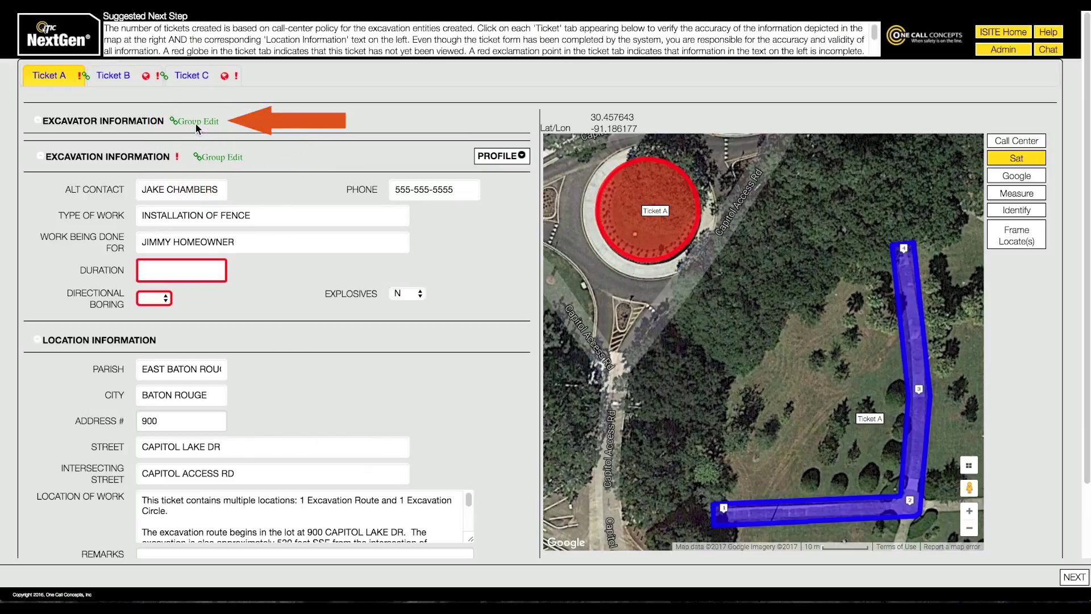
click(249, 241)
drag(249, 241, 54, 226)
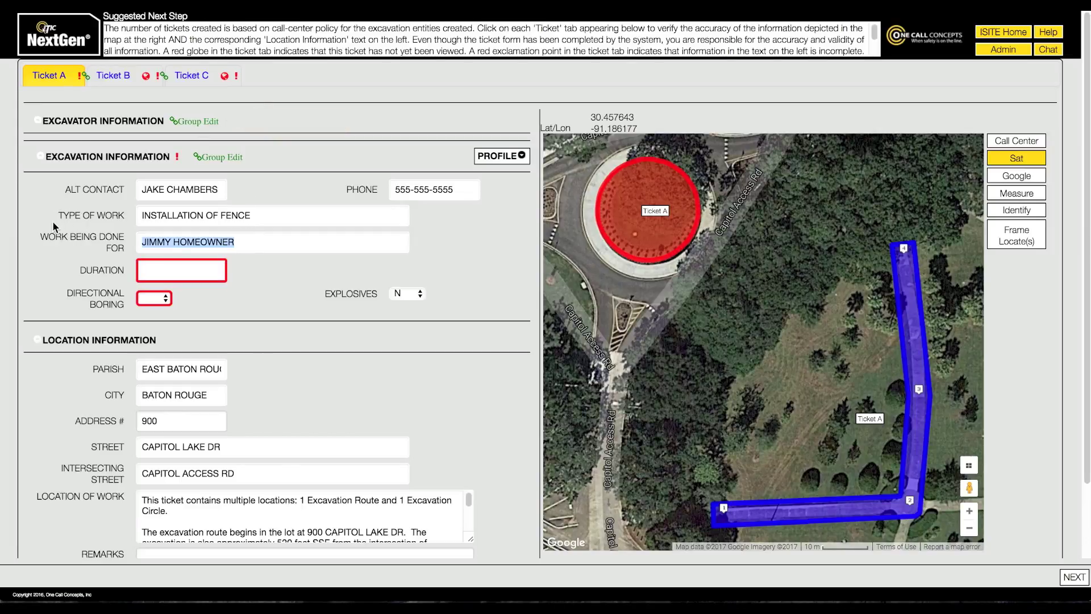
text(North Central Po)
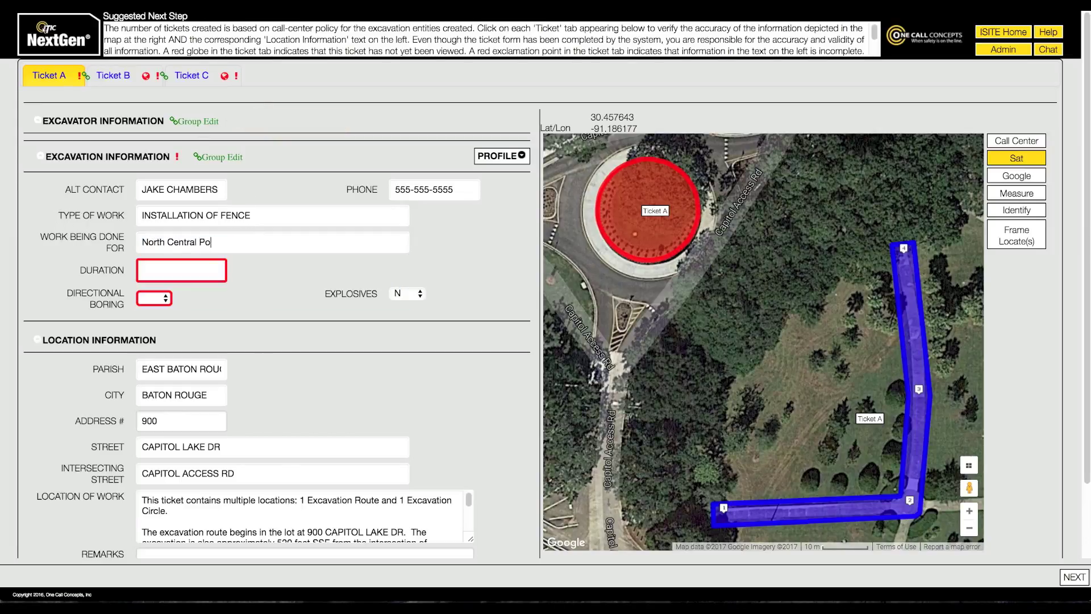
text(sitronics)
Set Ticket A's duration to 2 days and directional boring to N
click(153, 268)
text(2 days)
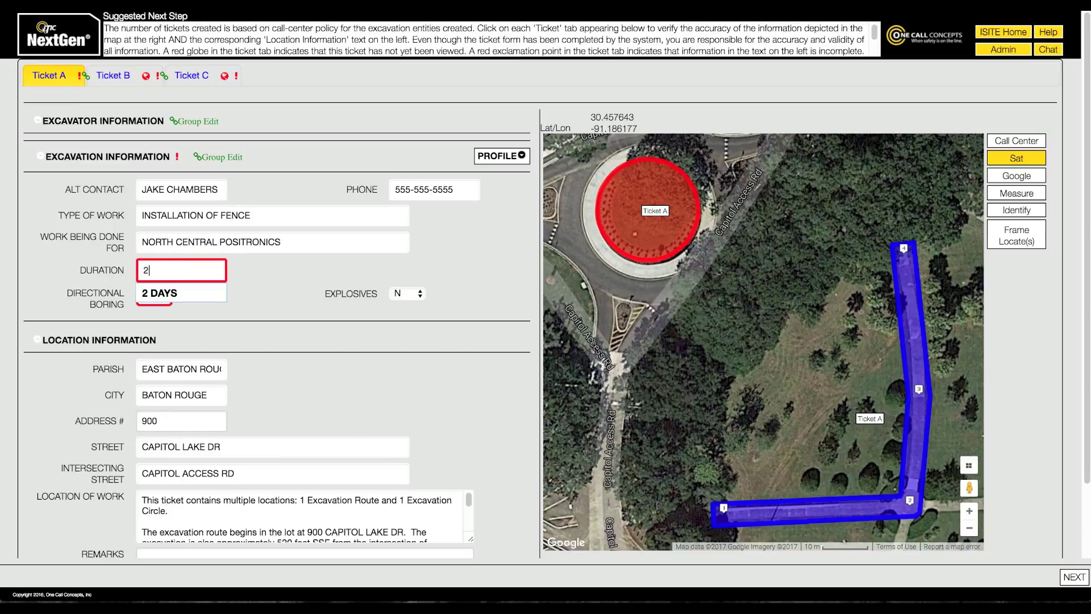
click(259, 284)
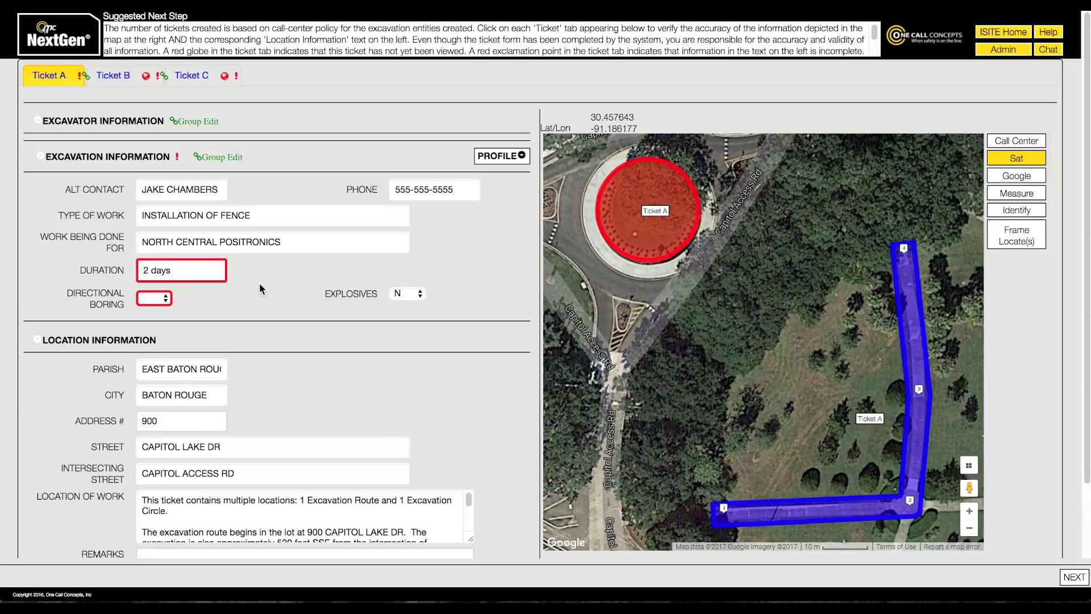
click(162, 299)
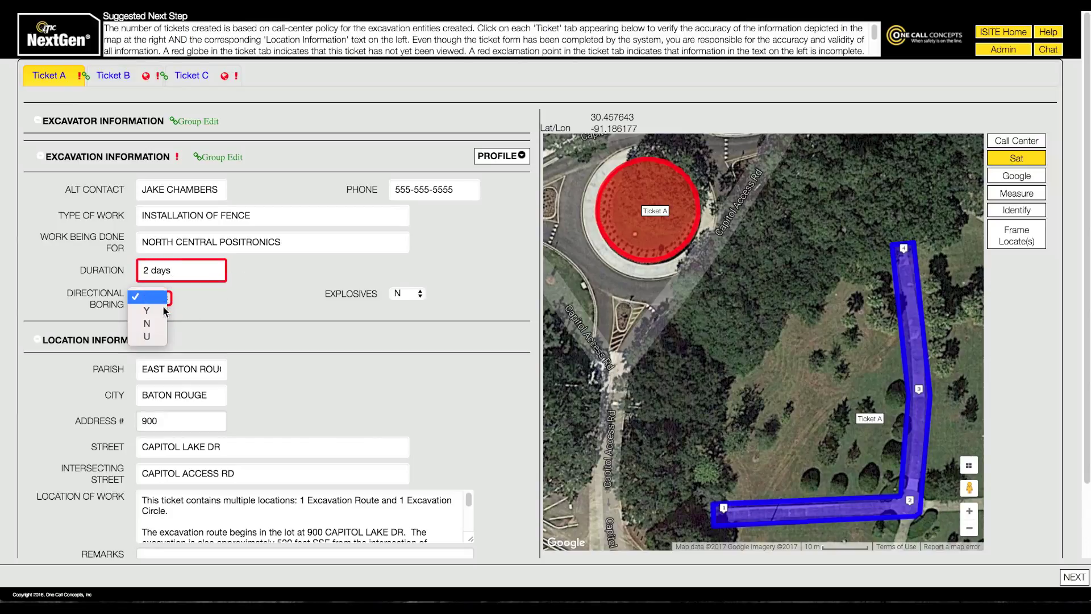
click(165, 321)
click(295, 244)
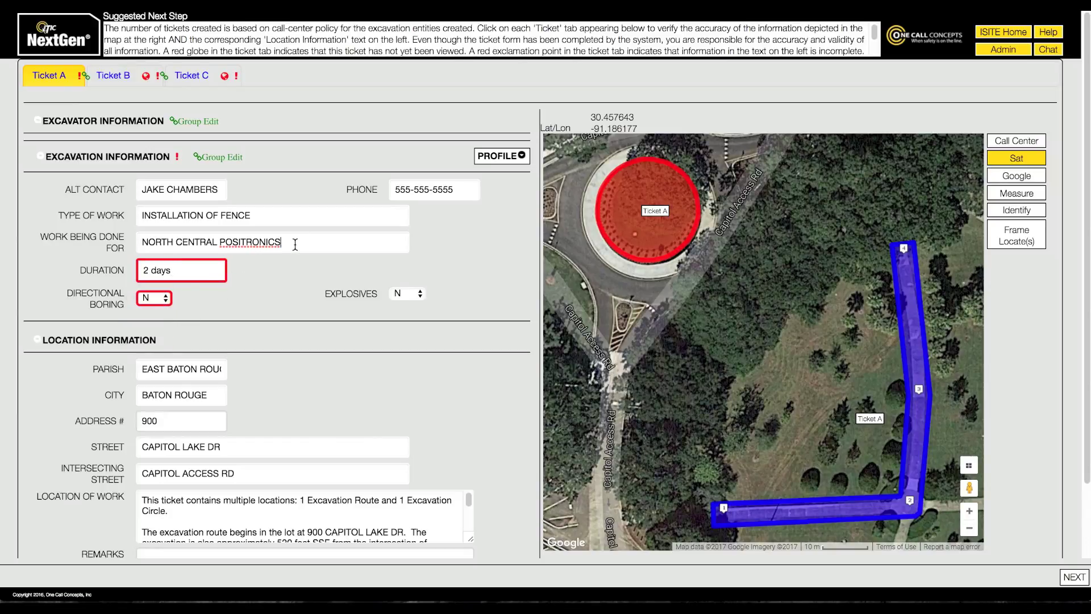
click(221, 191)
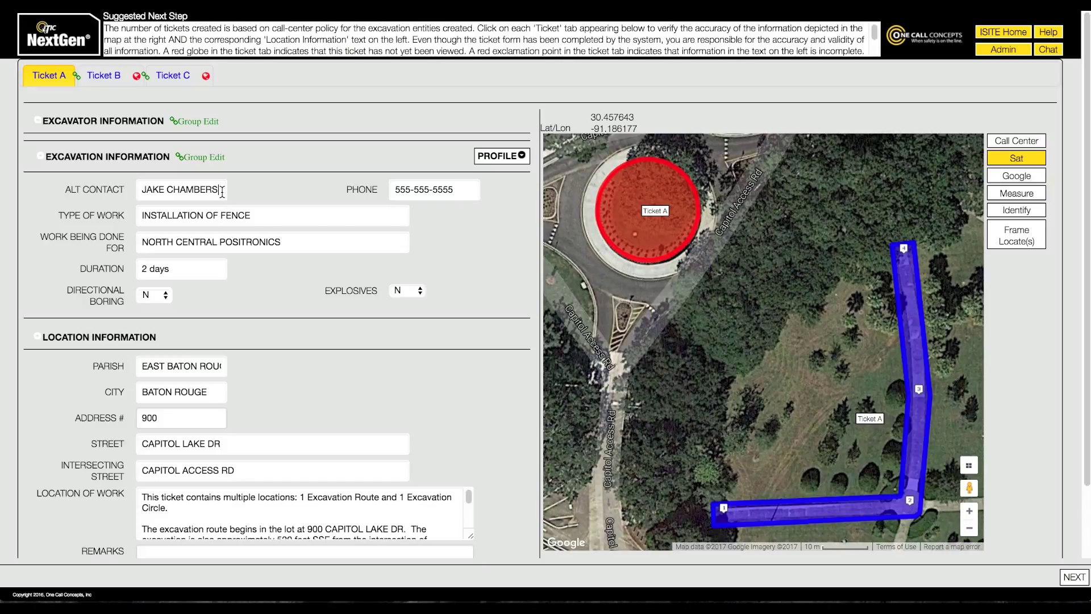
Switch to Individual Edit and change Ticket A's type of work to 'Landscaping/concrete repair'
click(217, 159)
drag(268, 217, 87, 223)
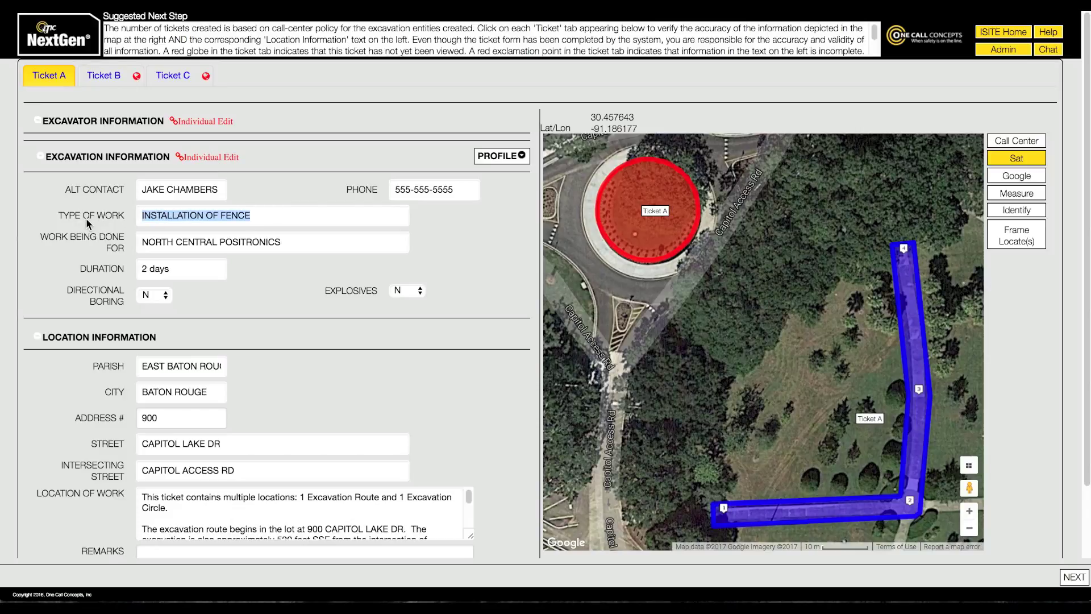
text(Landscapin)
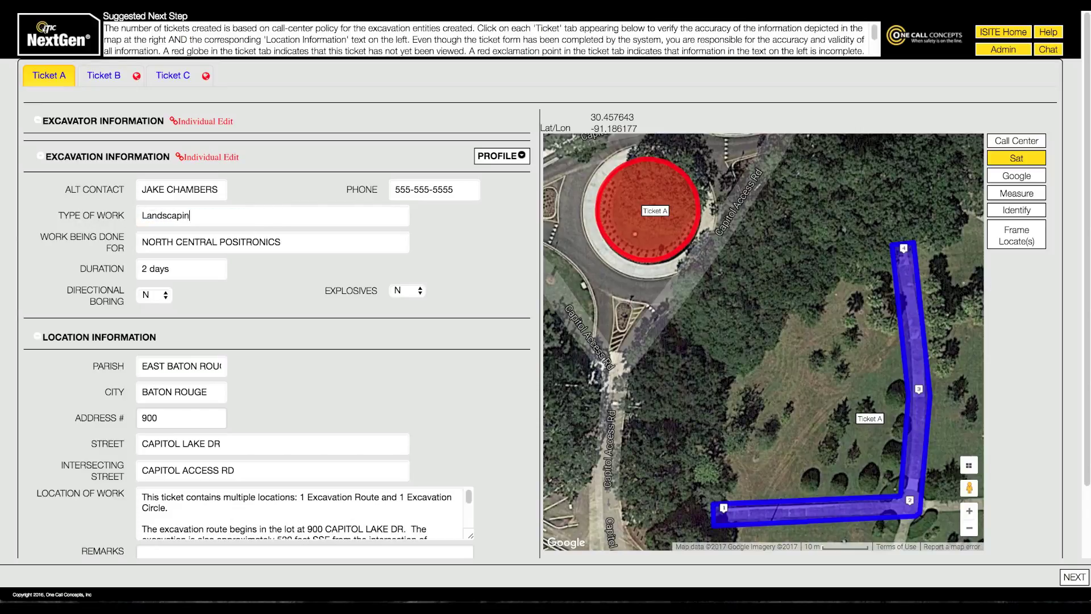
text(g/concrete repair)
click(403, 265)
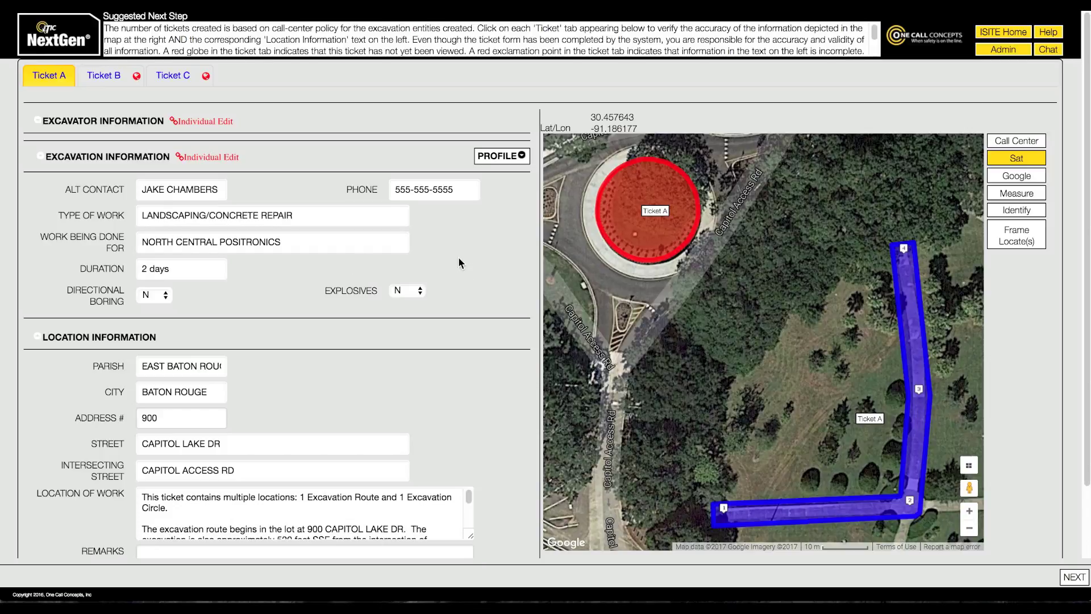
click(151, 157)
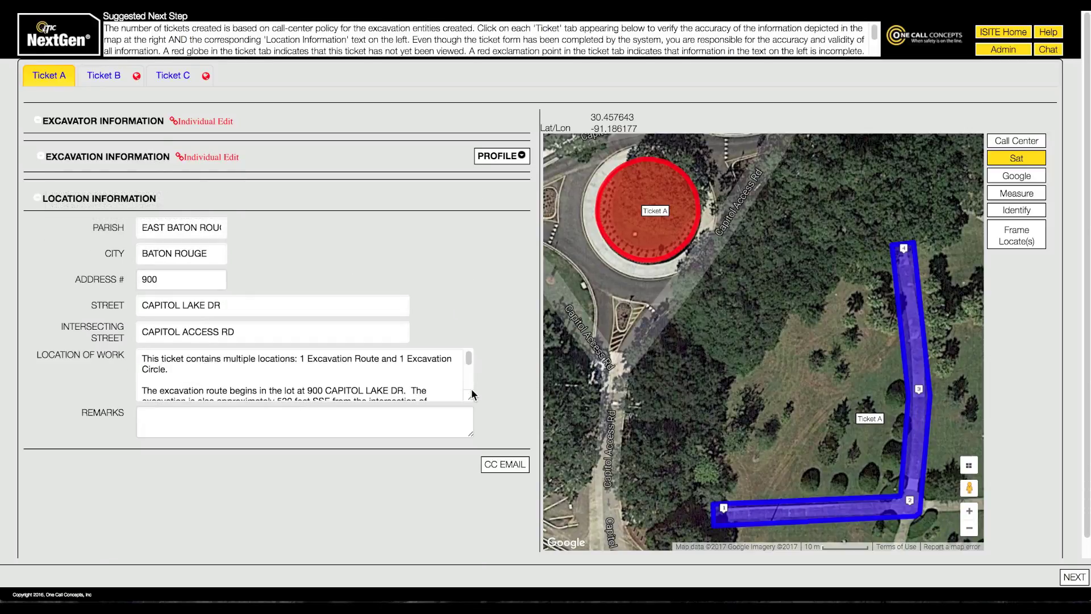
Enlarge Ticket A's Location of Work box to read it fully, then show Ticket B
drag(469, 397, 534, 564)
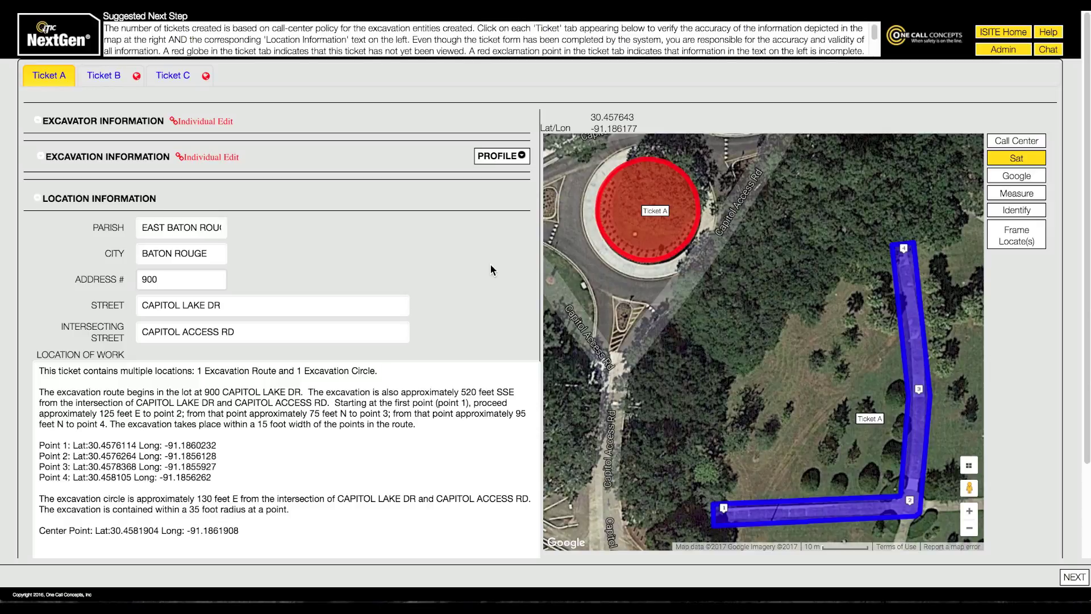
click(103, 75)
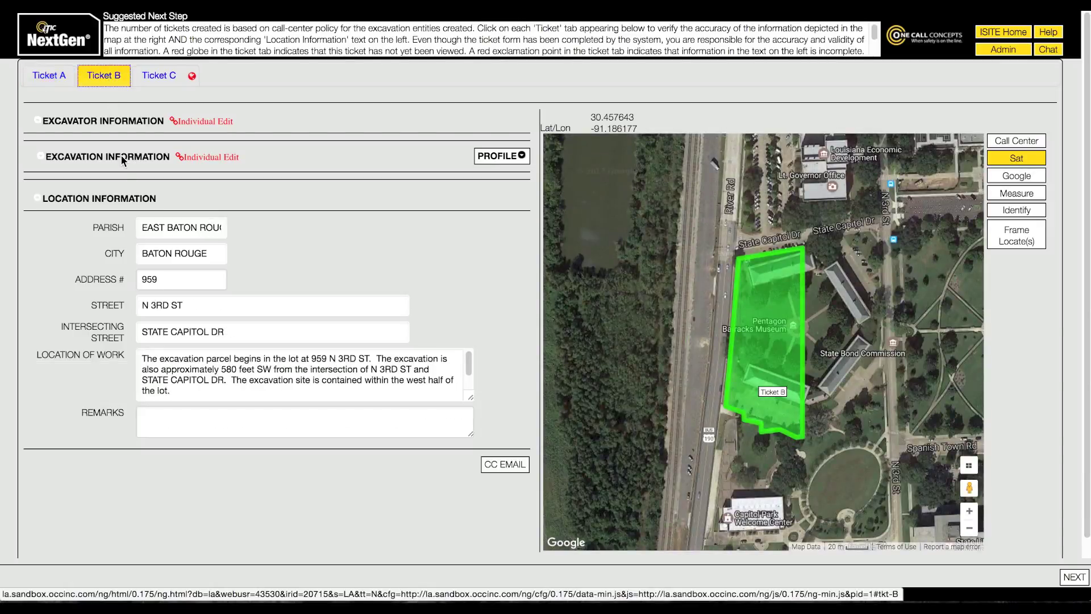
Change Ticket B's type of work to 'Landscaping/tree removal' and enlarge its location description
click(121, 156)
triple_click(273, 215)
text(Landscapin)
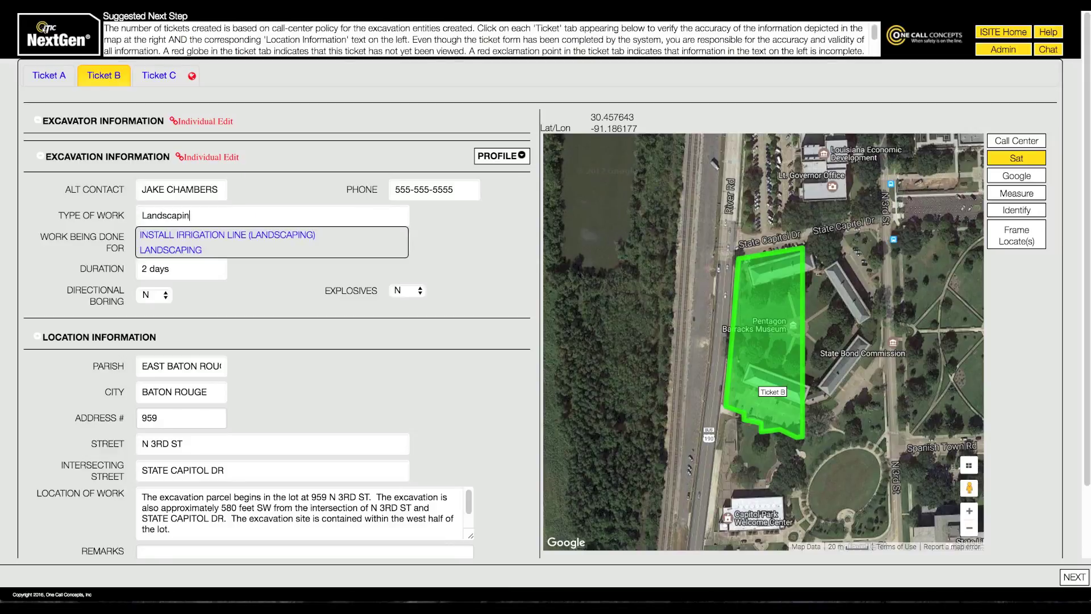
text(g/tree removal)
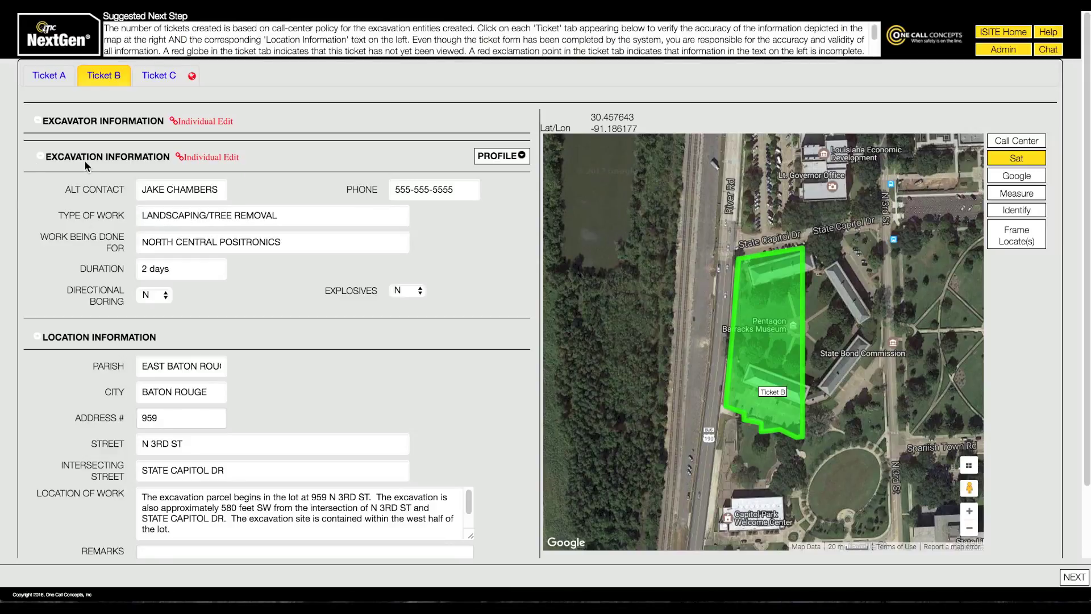
click(86, 161)
drag(470, 398, 470, 459)
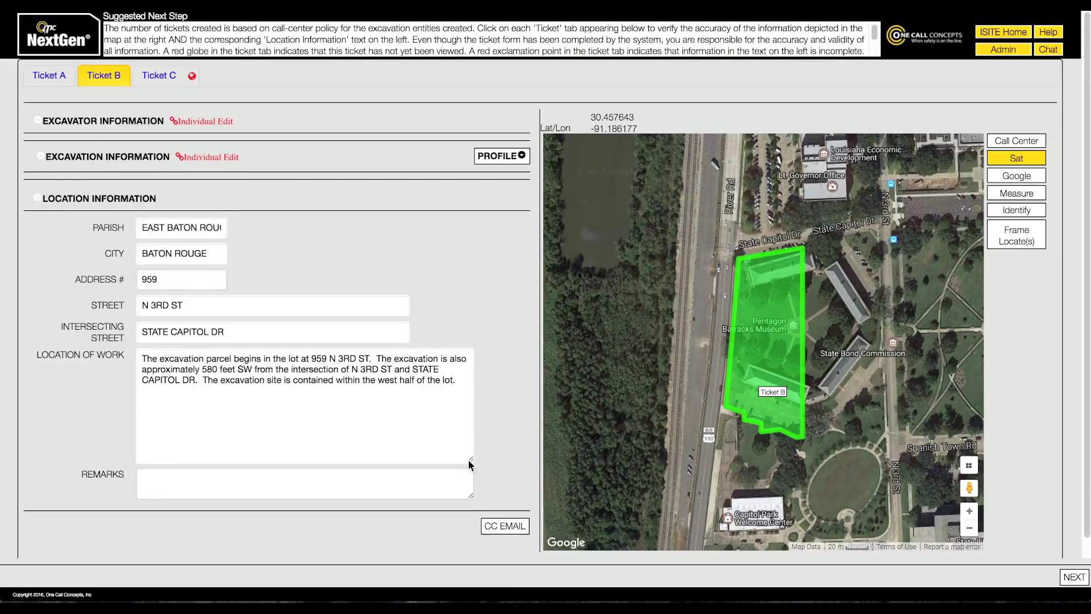
Change Ticket C's type of work to 'Road reconstruction'
click(160, 75)
click(96, 157)
click(98, 215)
text(Road reconstruction)
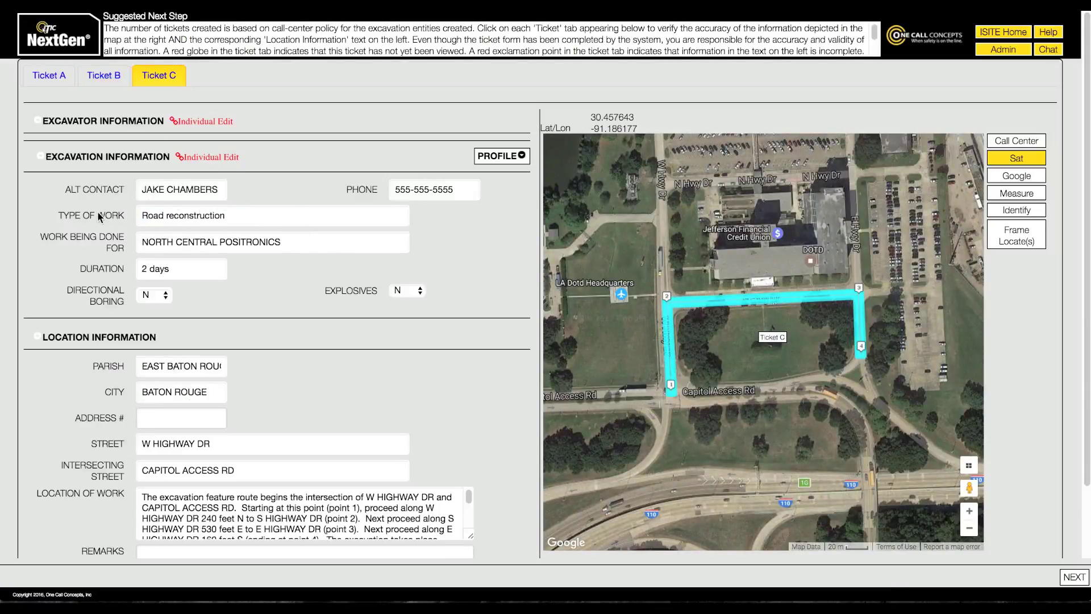
Collapse Ticket C's excavation fields, enlarge its Location of Work box, and proceed to disposition
click(145, 159)
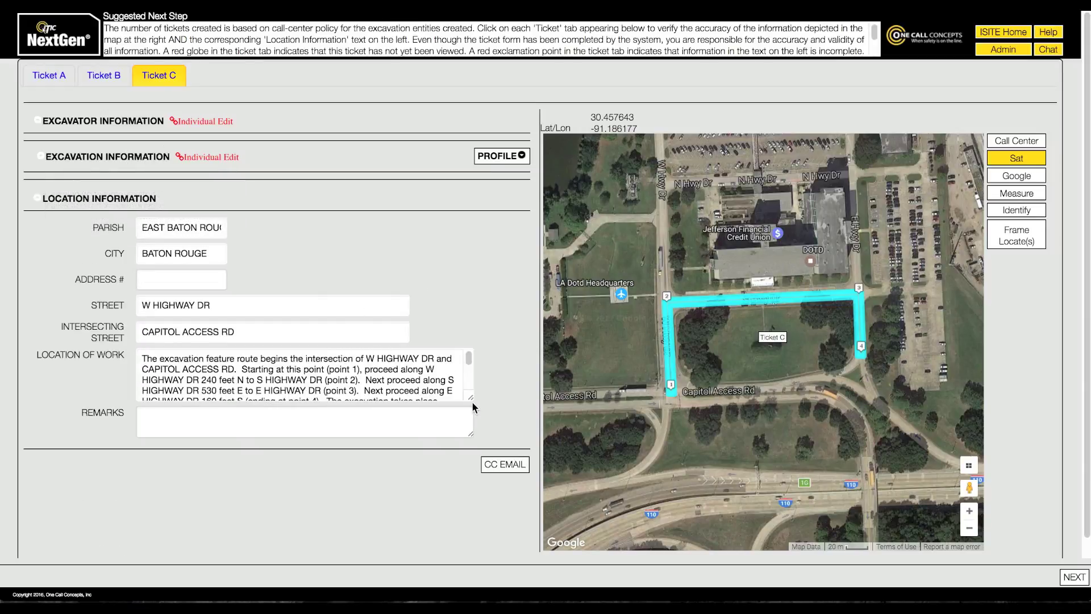
drag(470, 398, 471, 510)
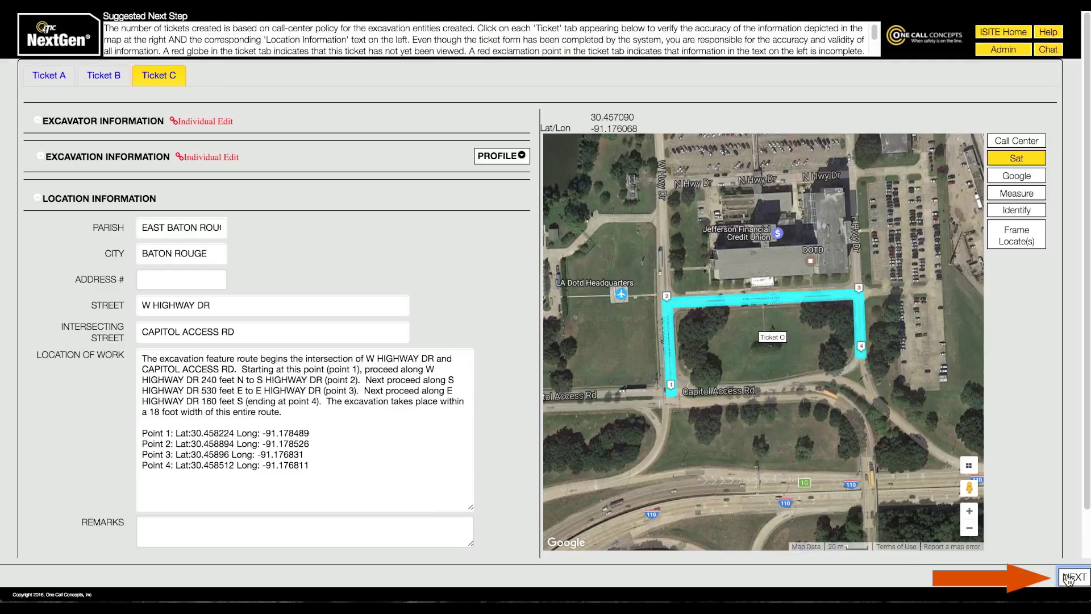
click(1069, 577)
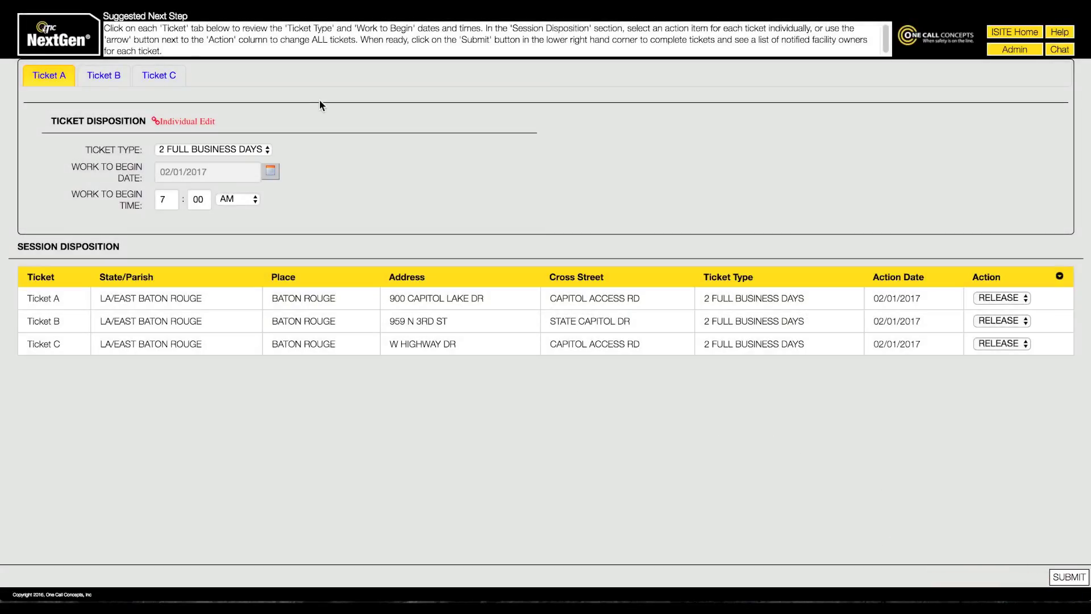
Using Group Edit, set the start hour for all three tickets to 9
click(199, 120)
double_click(166, 199)
text(9)
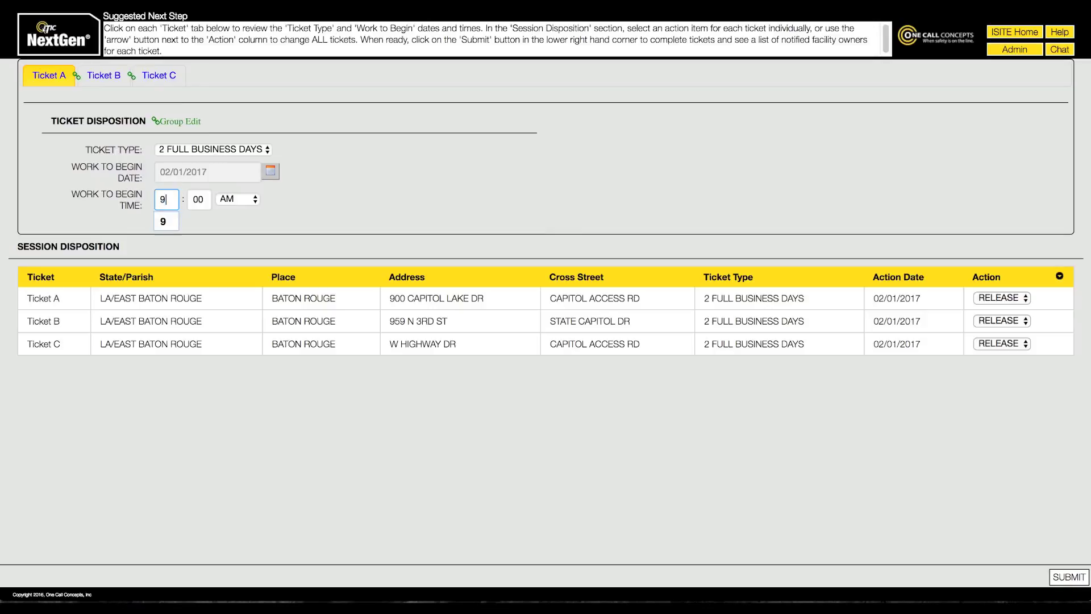
click(343, 202)
click(199, 121)
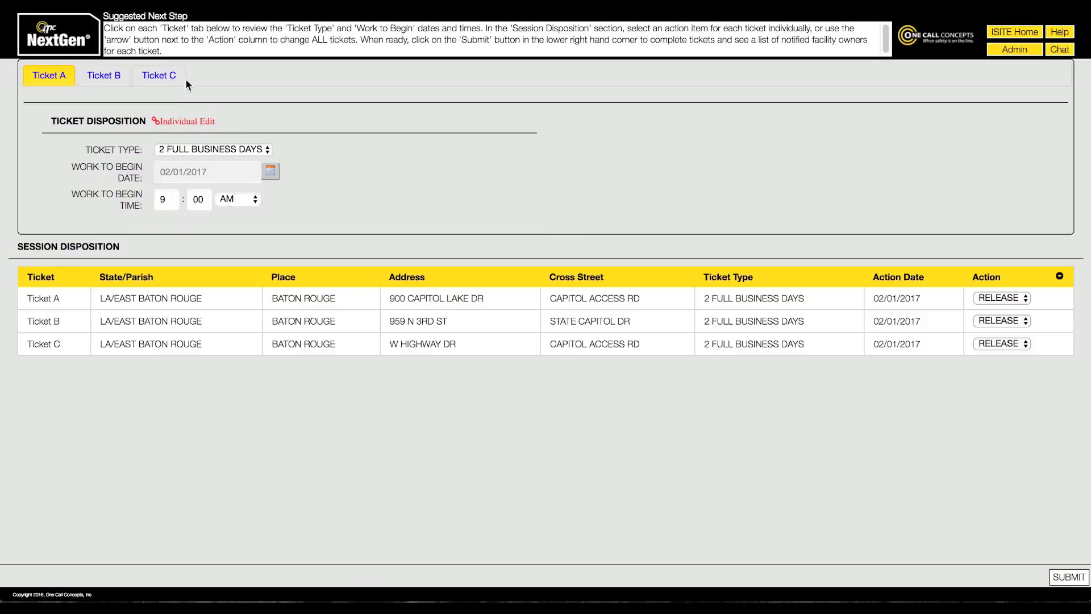
Set Ticket B's start date to 02/02/2017 and Ticket C's to 02/03/2017
click(103, 75)
click(270, 171)
click(257, 238)
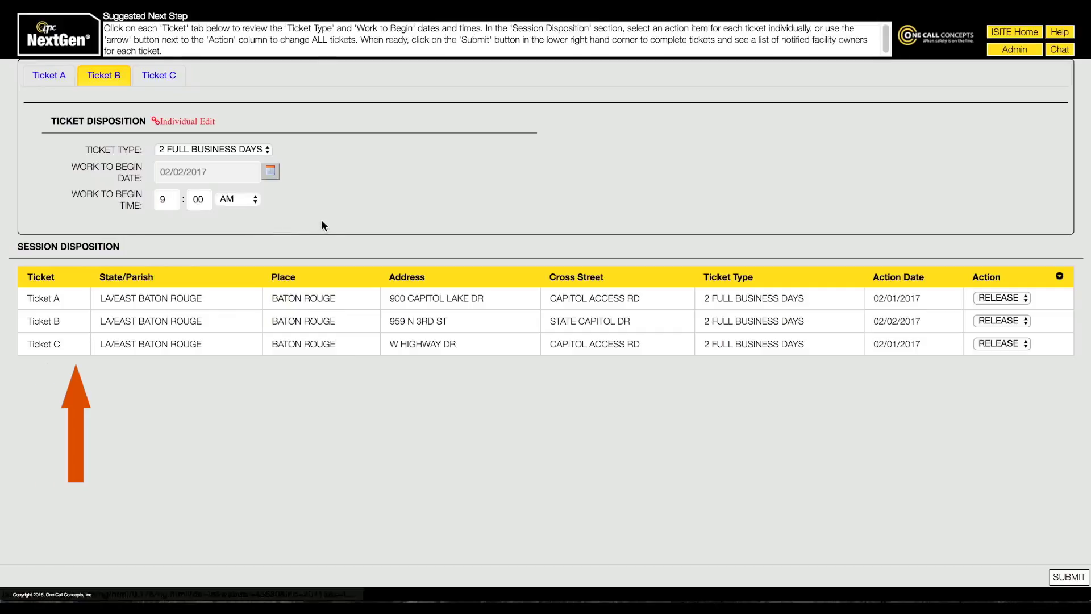
click(159, 75)
click(270, 171)
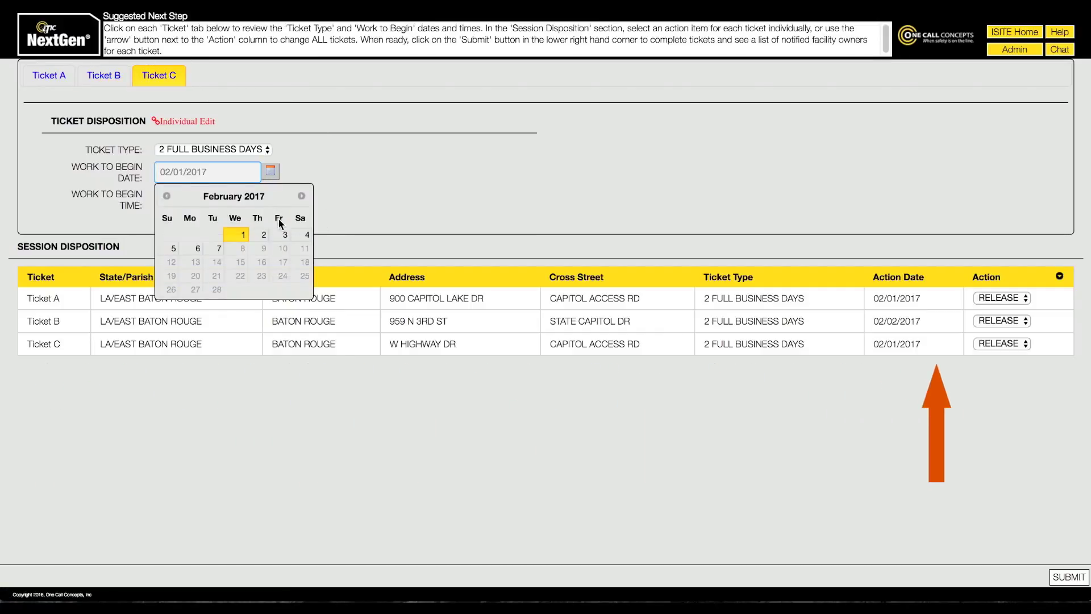
click(282, 234)
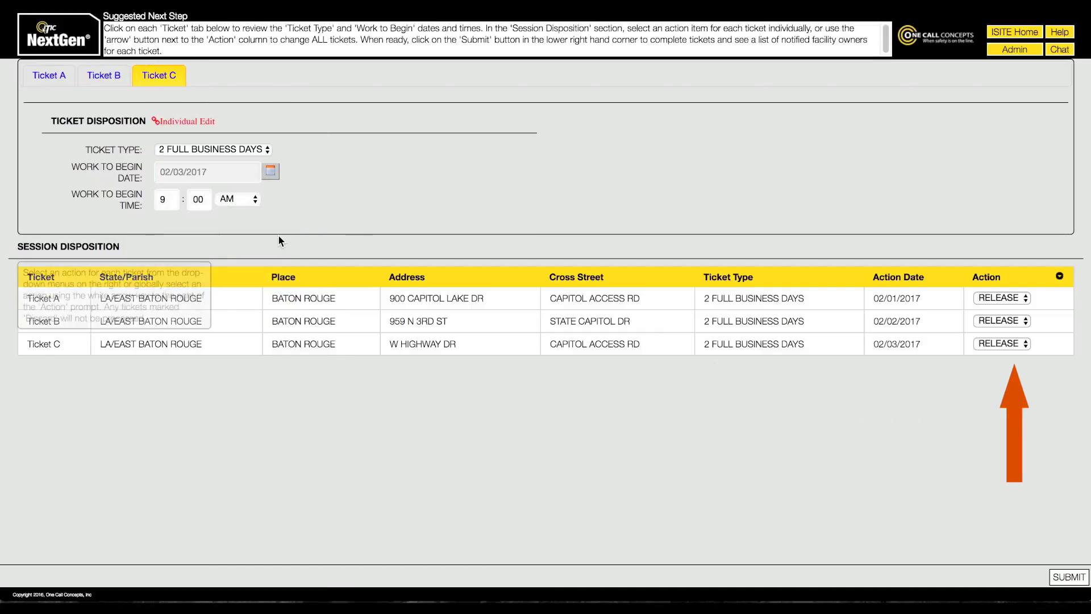
Submit all three tickets and review Ticket B's and Ticket C's utility notification lists
click(1059, 580)
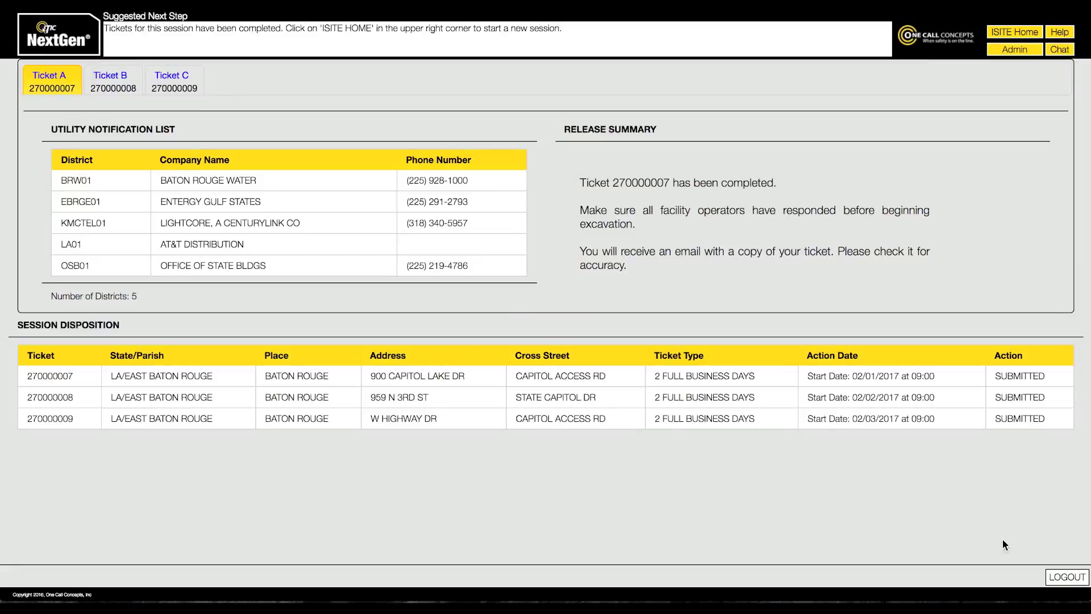
click(121, 79)
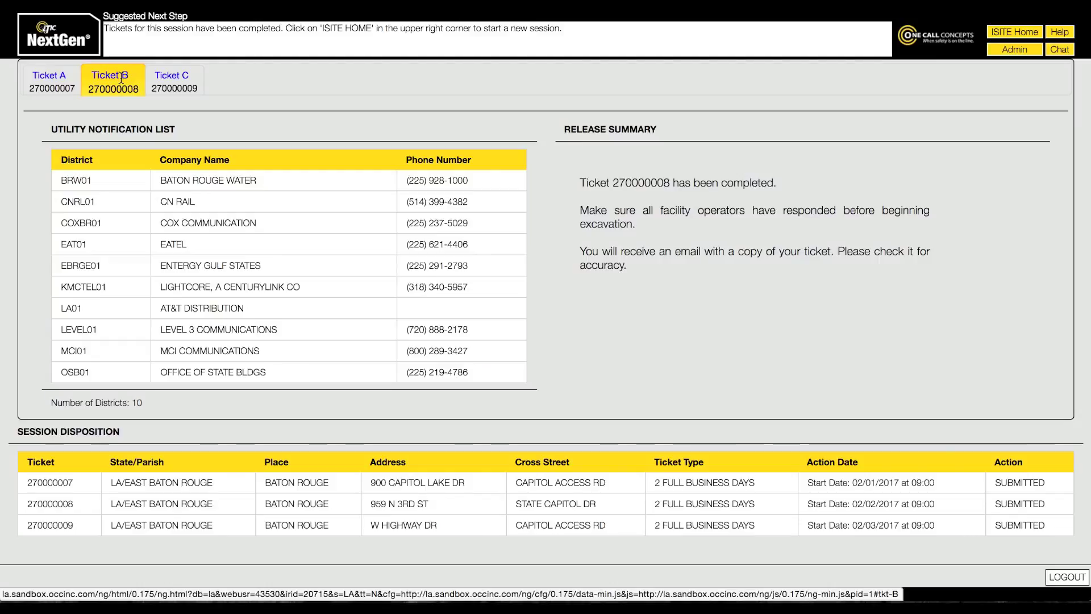
click(169, 86)
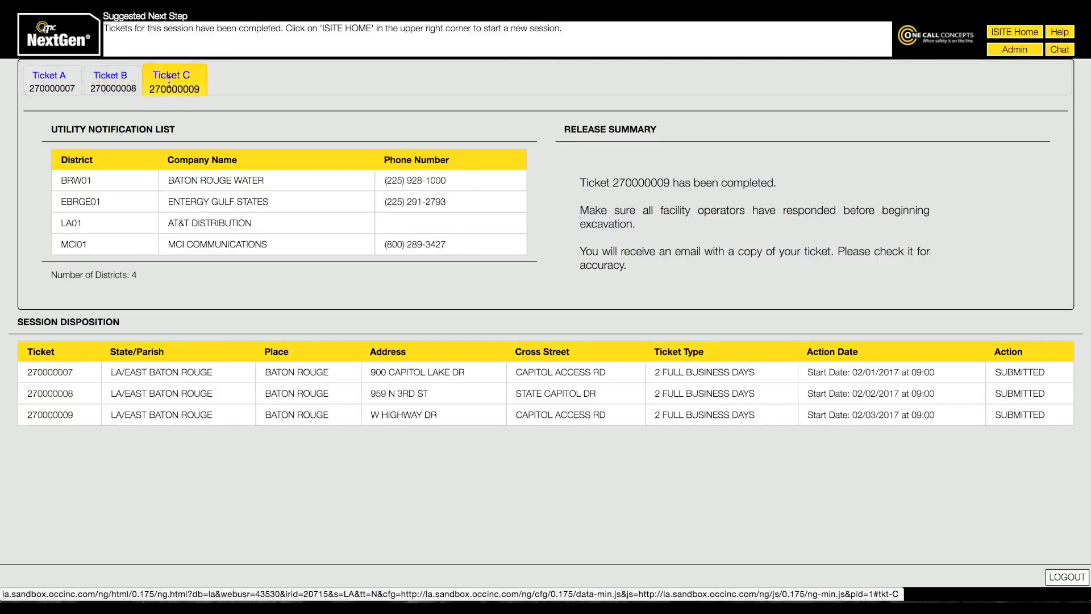